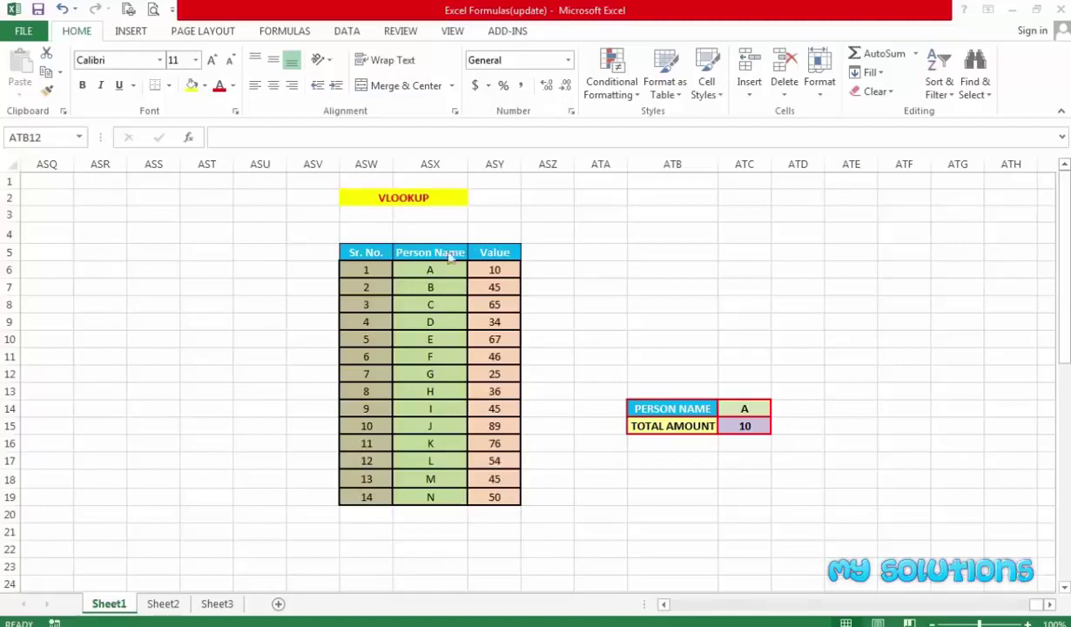
# - Review the lookup table's Sr. No., Person Name and Value columns, noting person A's value 10
pyautogui.click(366, 270)
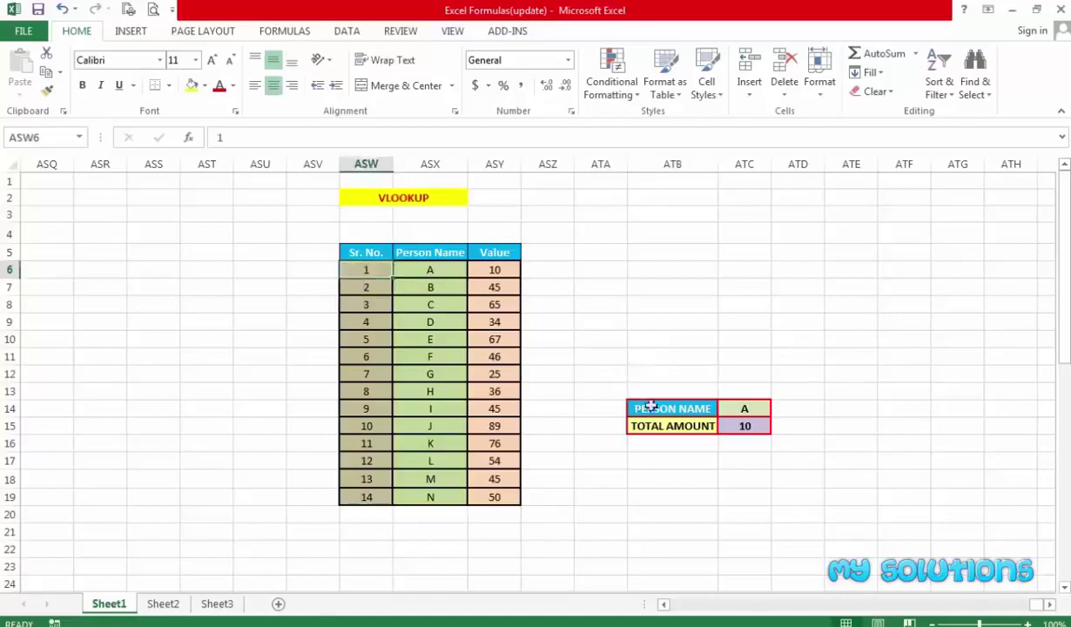
pyautogui.click(744, 409)
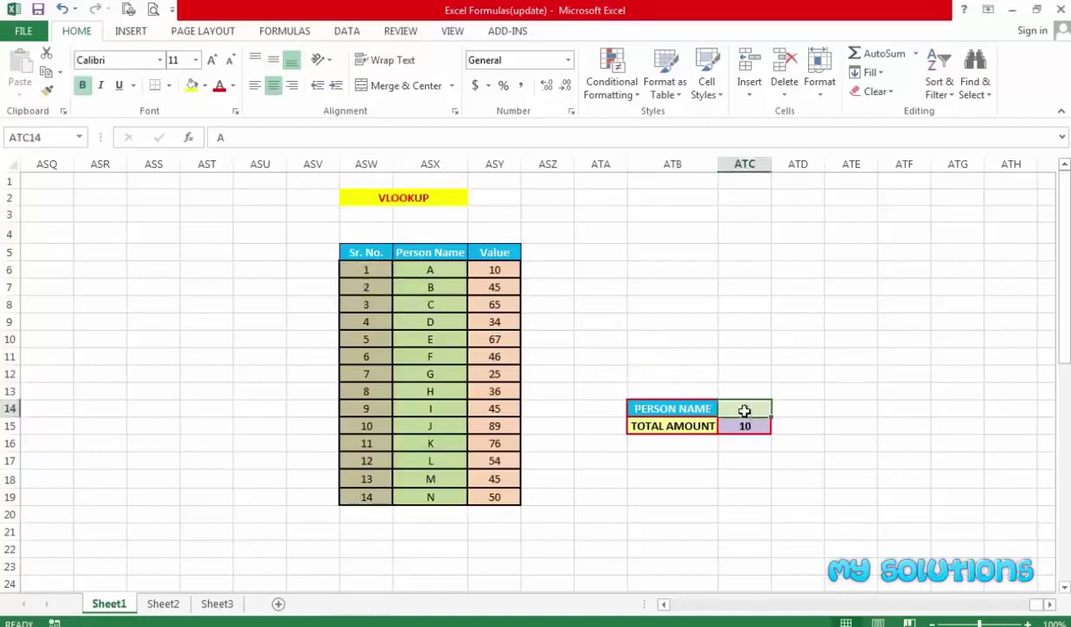
pyautogui.click(430, 270)
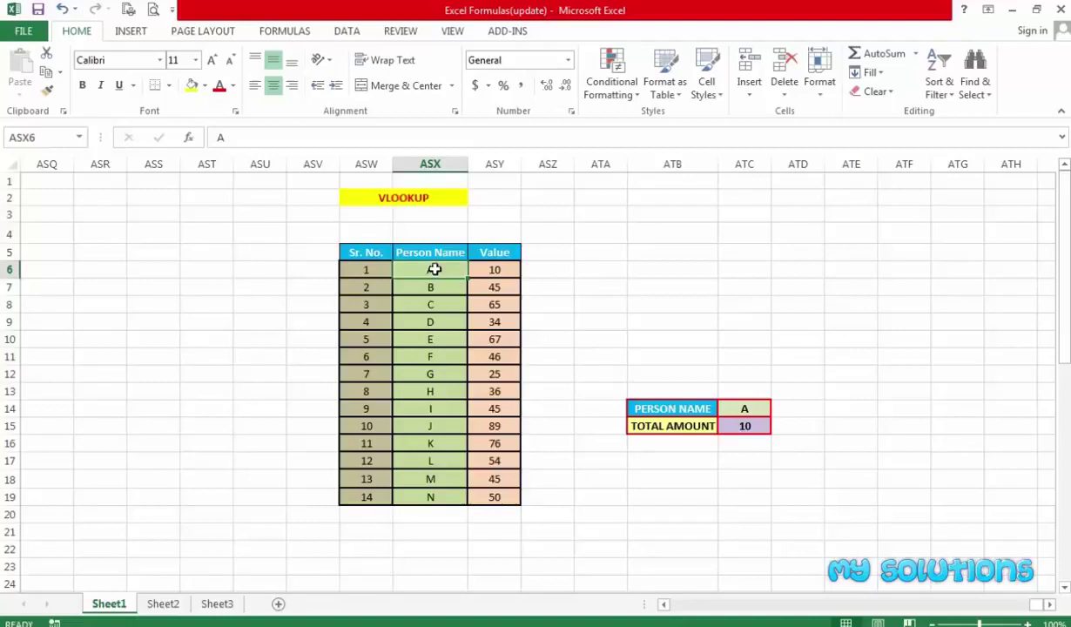
pyautogui.moveTo(489, 269); pyautogui.dragTo(493, 497)
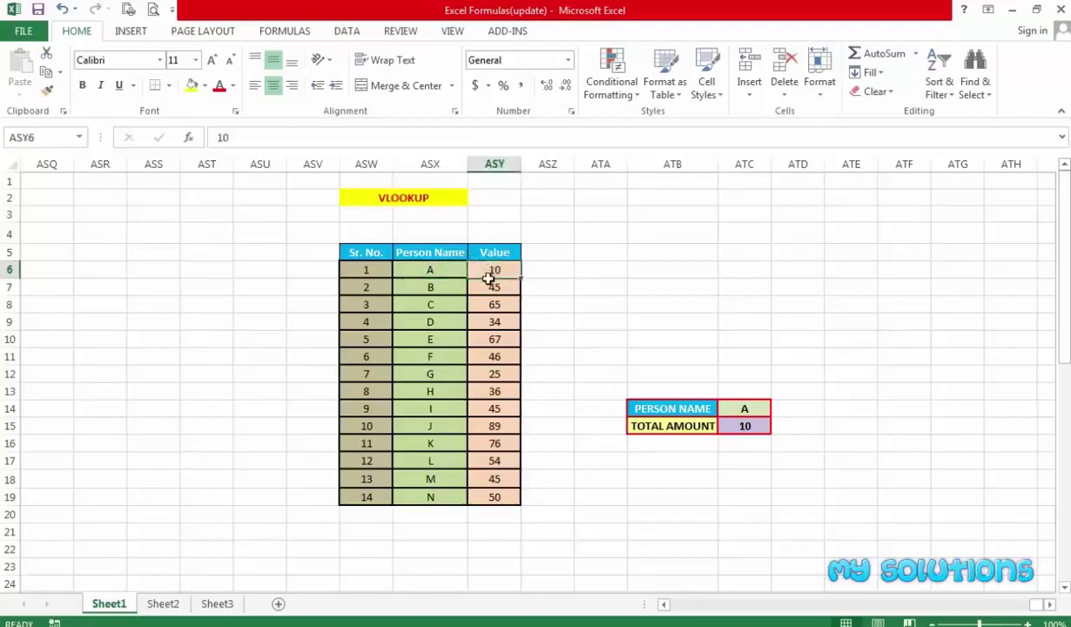
pyautogui.click(438, 270)
pyautogui.click(494, 270)
pyautogui.click(683, 480)
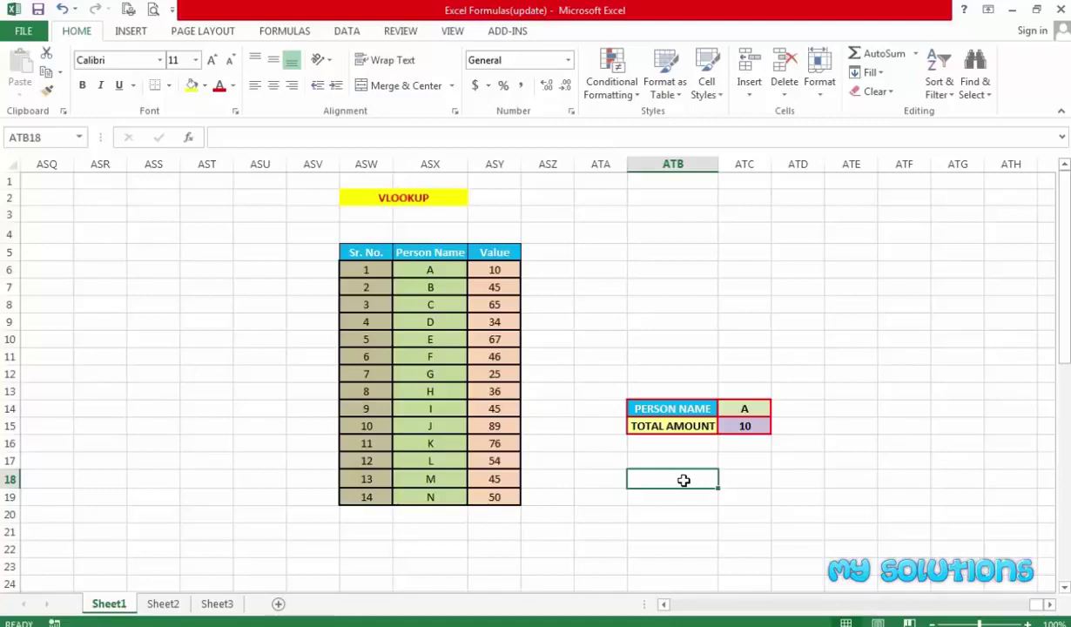
# - Change the person name in ATC14 from A to B
pyautogui.click(743, 408)
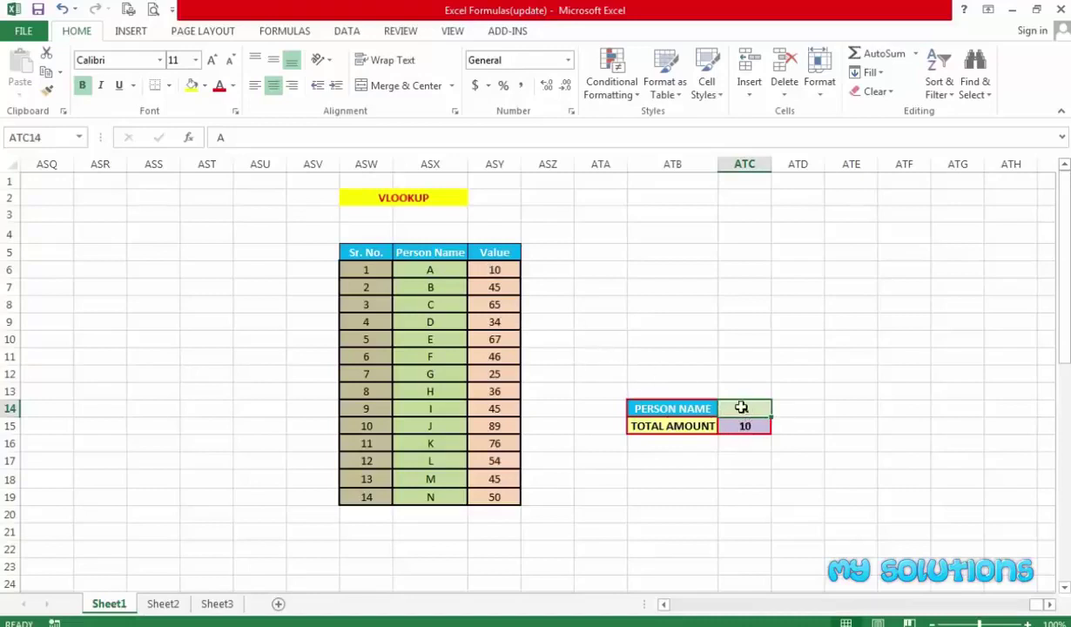
pyautogui.write('B')
pyautogui.press('Return')
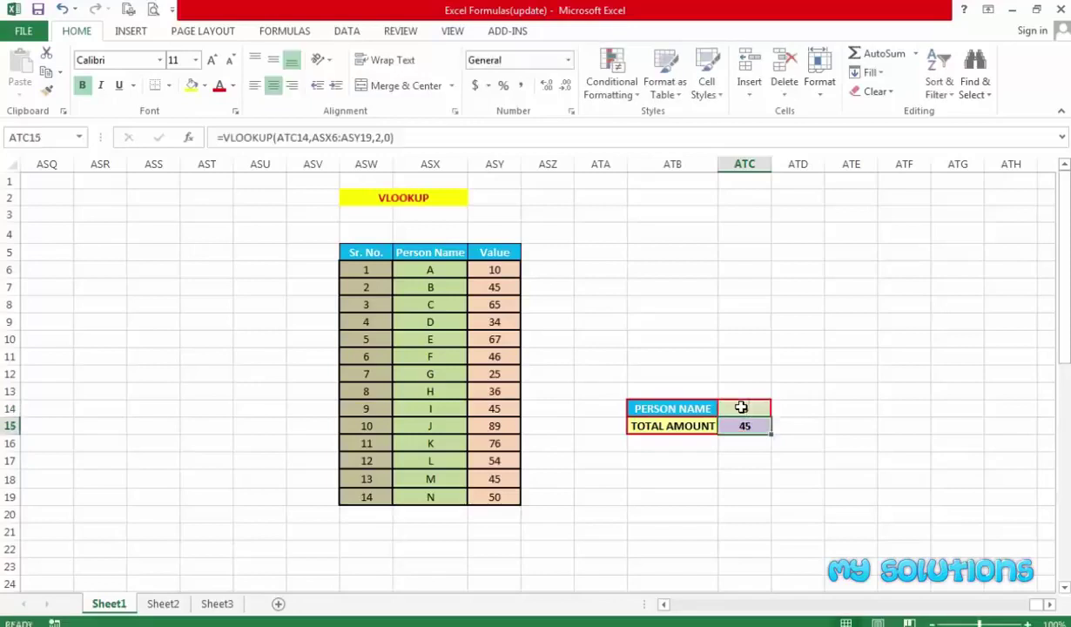
pyautogui.click(745, 457)
# - Begin =VLOOKUP(ATC14, in the Total Amount cell ATC15, using the person name as lookup value
pyautogui.click(744, 426)
pyautogui.write('=vl')
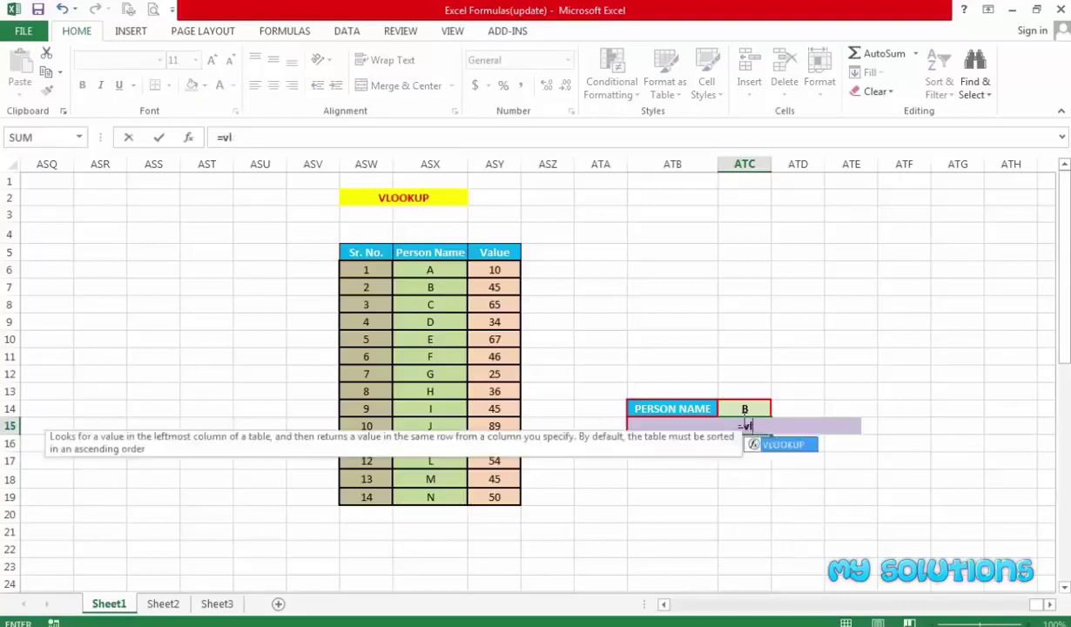
pyautogui.write('o')
pyautogui.press('Tab')
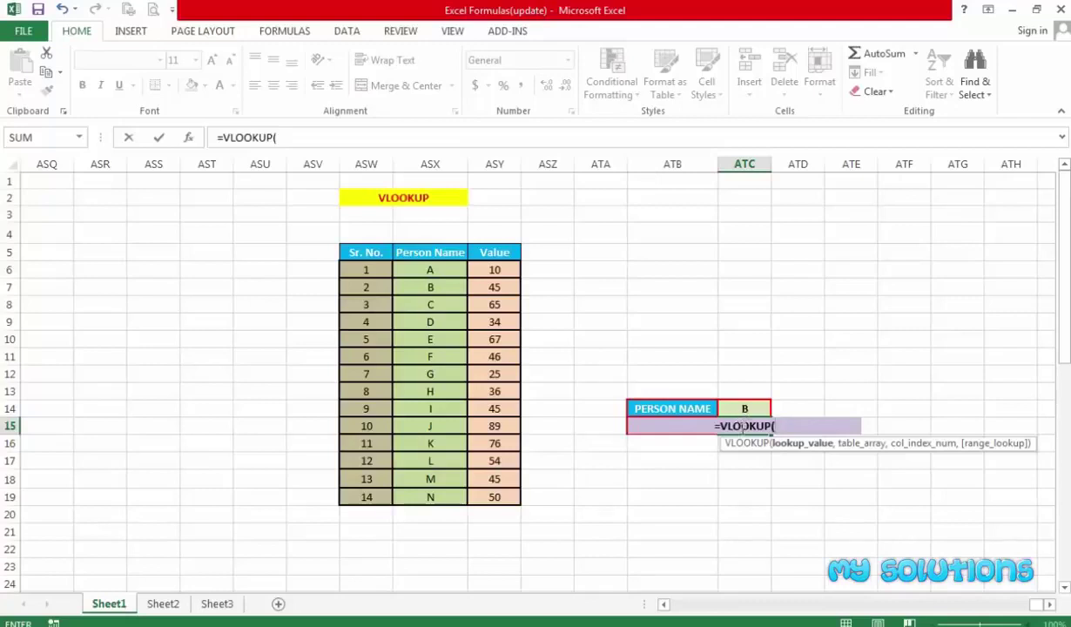
pyautogui.click(744, 408)
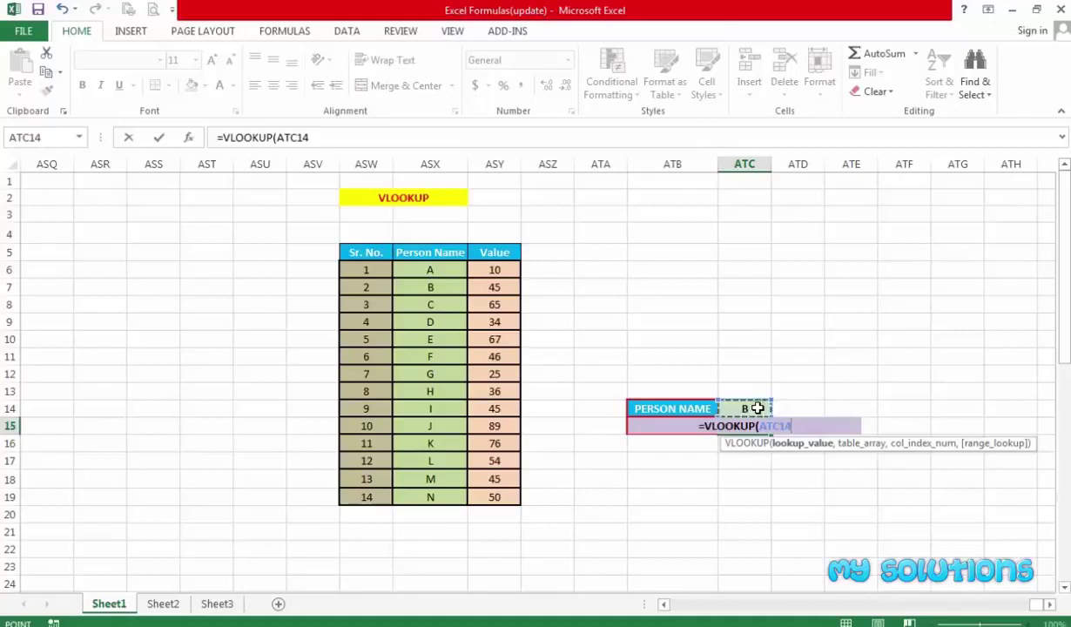
pyautogui.write(',')
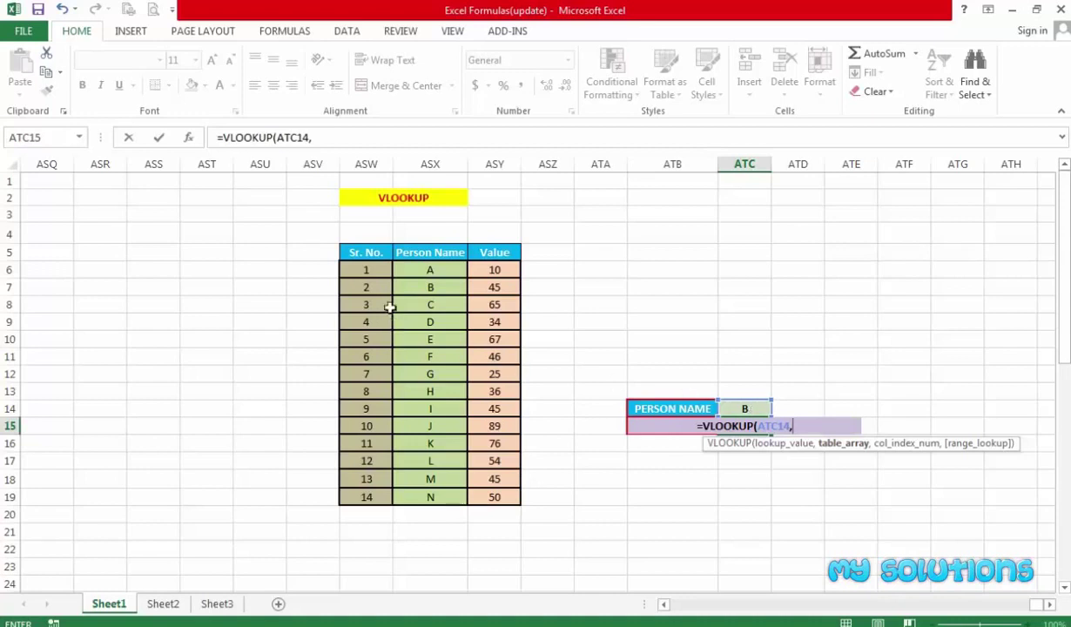
# - Add ASX6:ASY19 as the VLOOKUP table range, removing an accidentally repeated range
pyautogui.moveTo(420, 269); pyautogui.dragTo(486, 493)
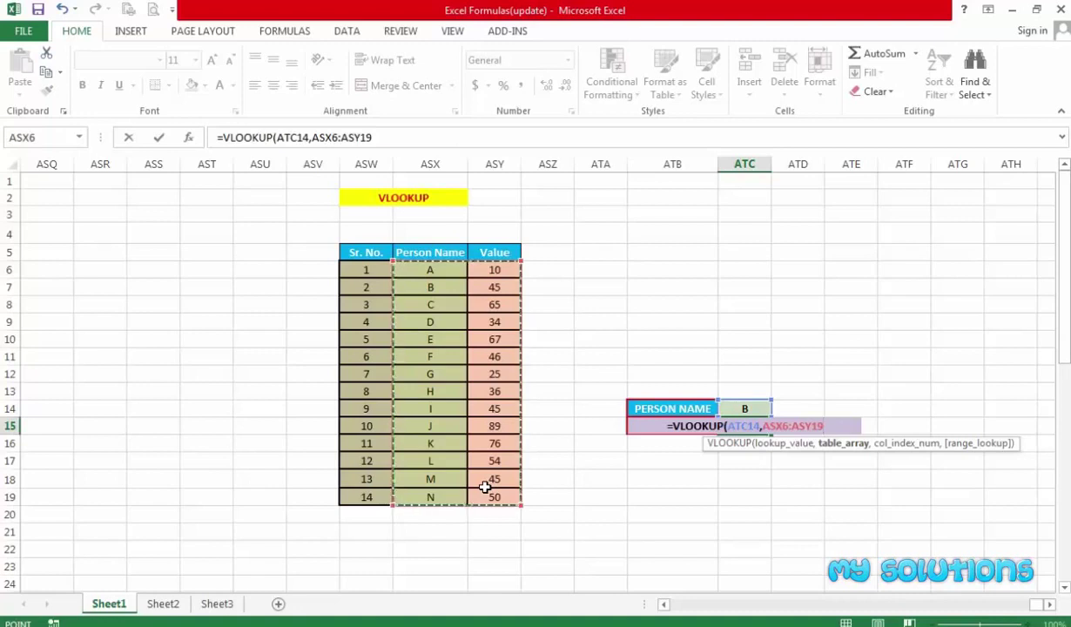
pyautogui.write(',')
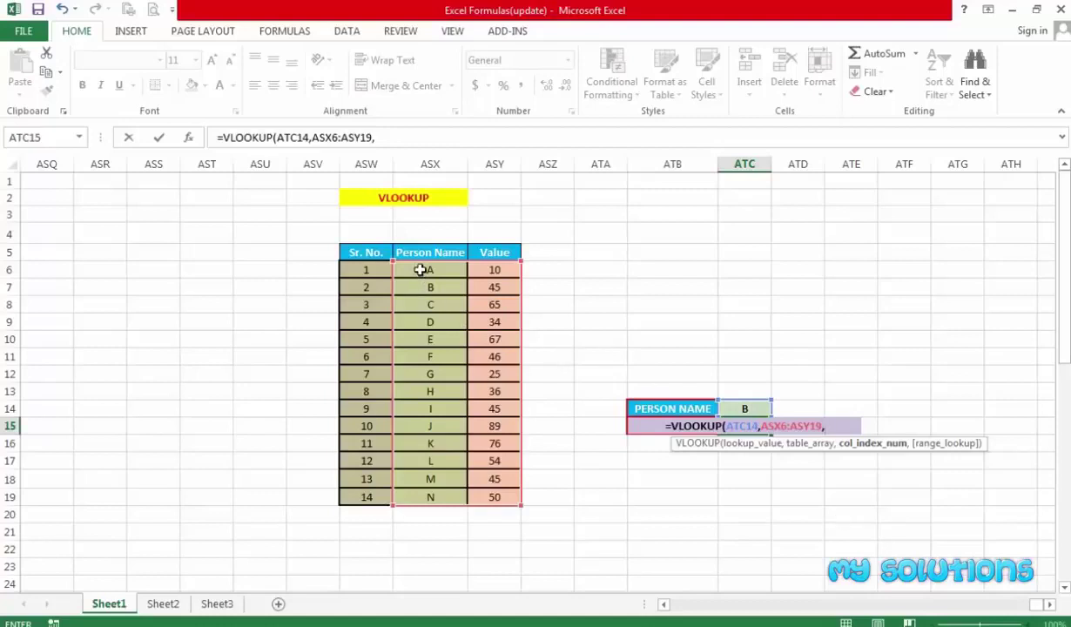
pyautogui.click(452, 272)
pyautogui.moveTo(452, 273); pyautogui.dragTo(493, 498)
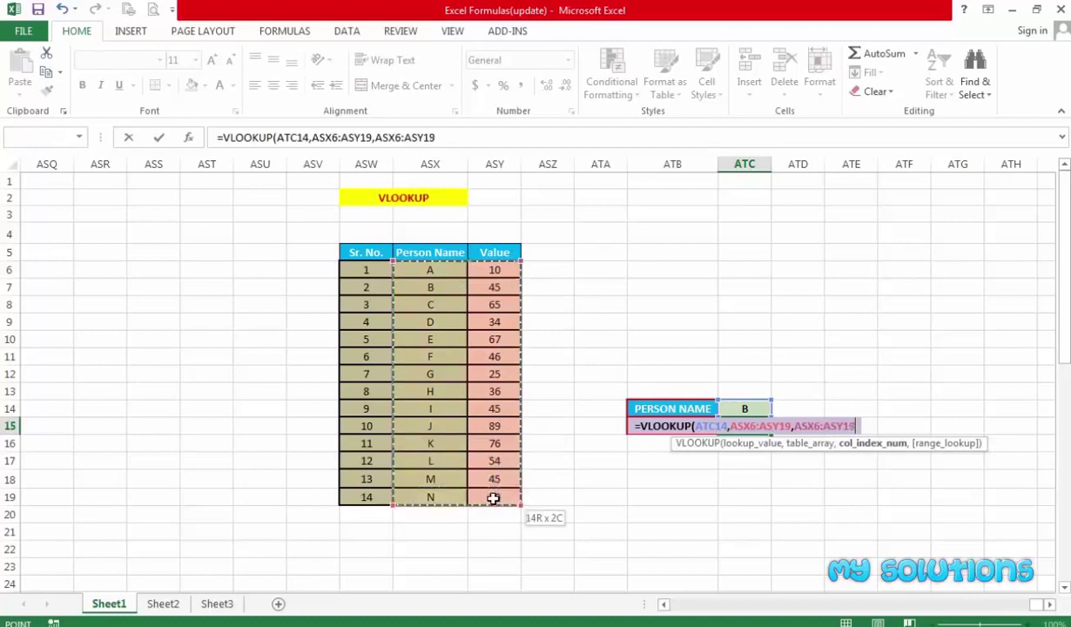
pyautogui.press('BackSpace')
pyautogui.press('BackSpace')
pyautogui.press('BackSpace')
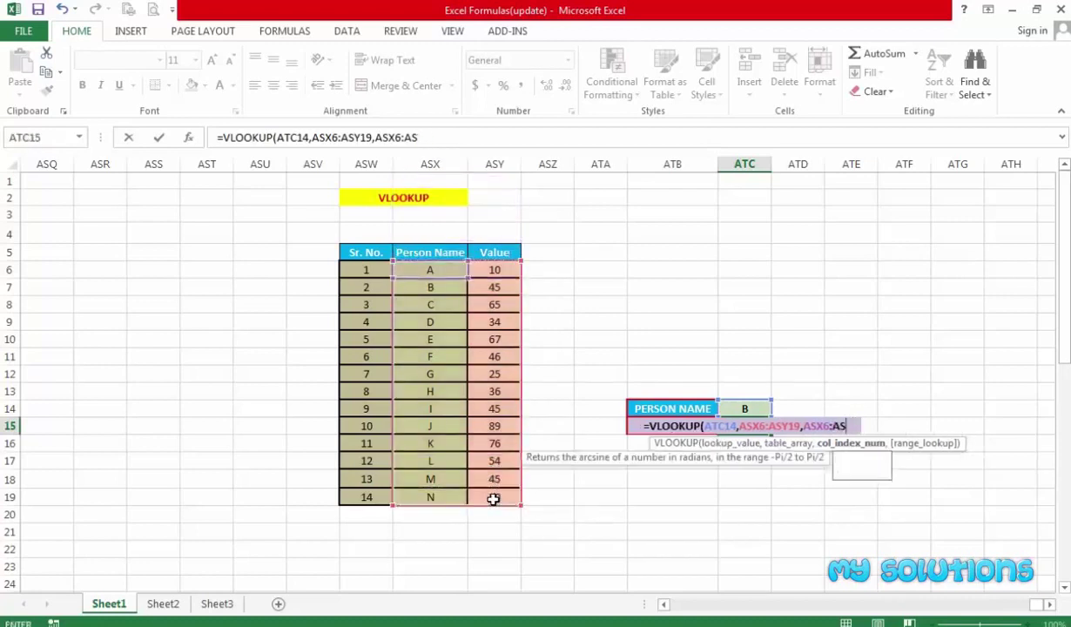
pyautogui.press('BackSpace')
pyautogui.press('BackSpace')
pyautogui.press('BackSpace')
pyautogui.press('BackSpace')
pyautogui.press('BackSpace')
pyautogui.press('BackSpace')
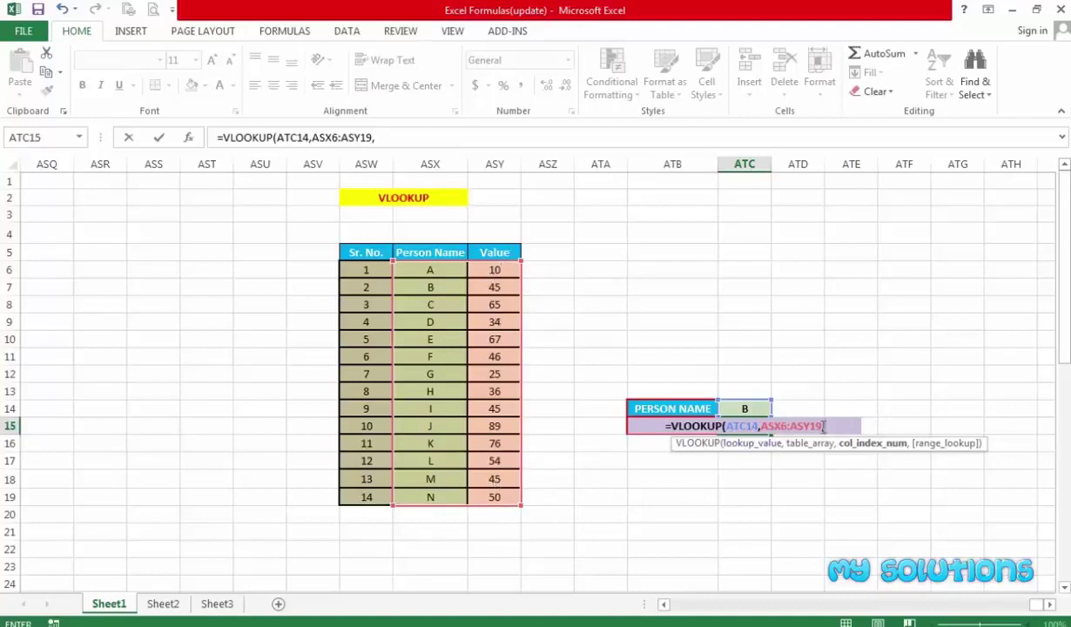
# - Finish the formula as =VLOOKUP(ATC14,ASX6:ASY19,2,0), so Total Amount returns 45 for B
pyautogui.write('2')
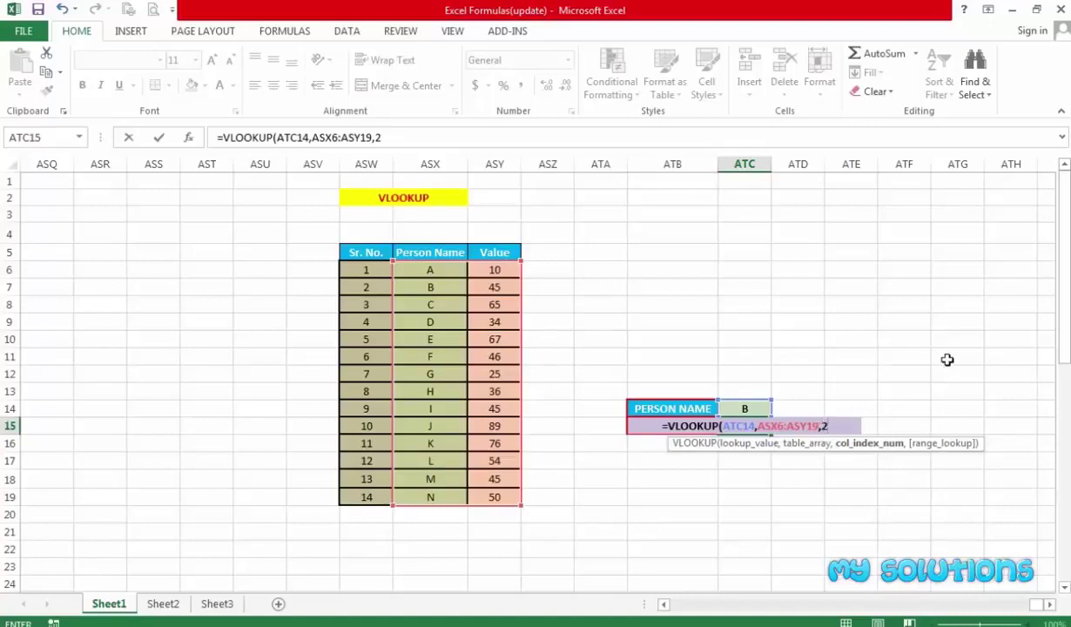
pyautogui.write(',')
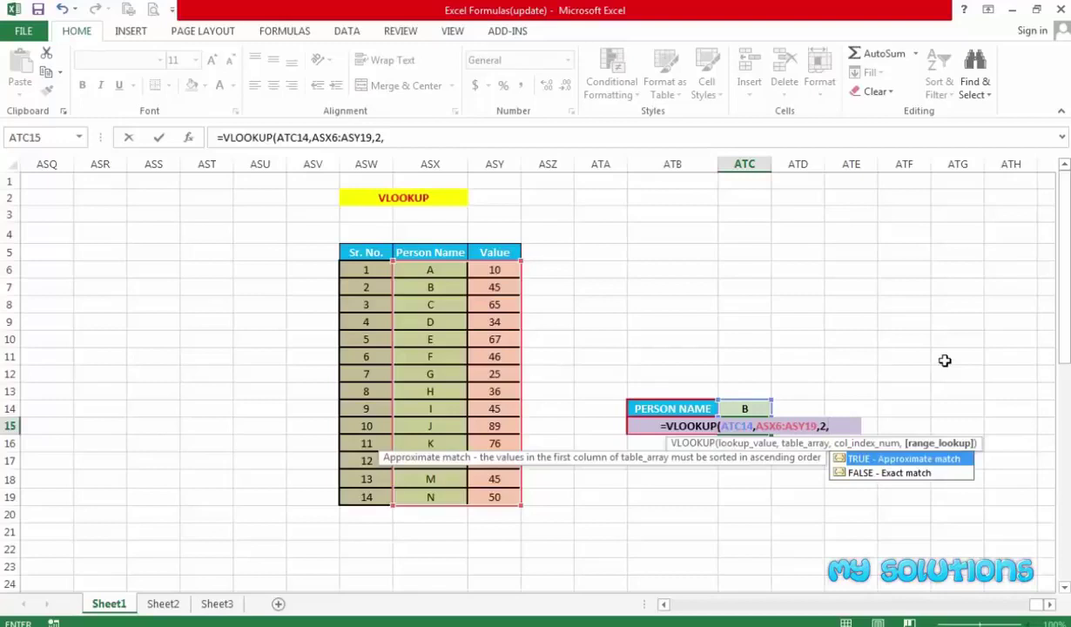
pyautogui.write('0')
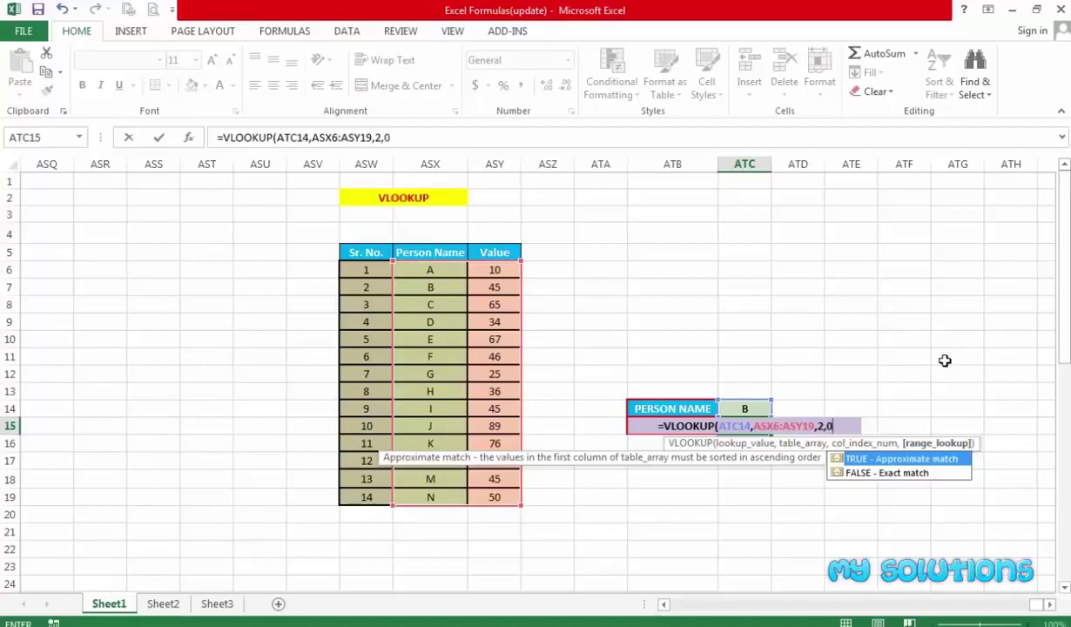
pyautogui.write(')')
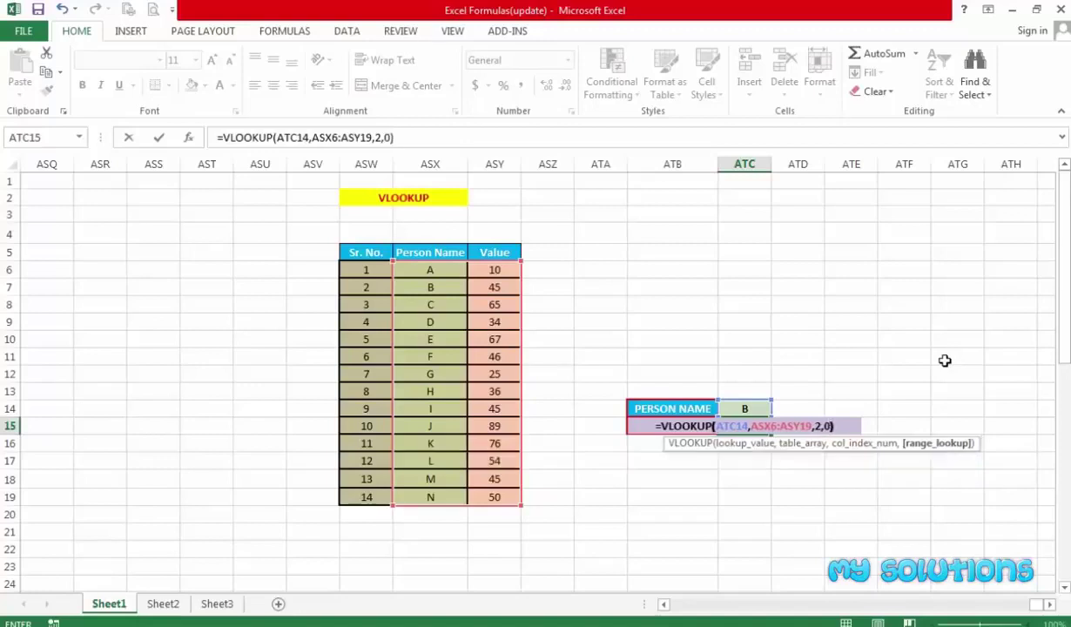
pyautogui.press('Return')
pyautogui.press('Up')
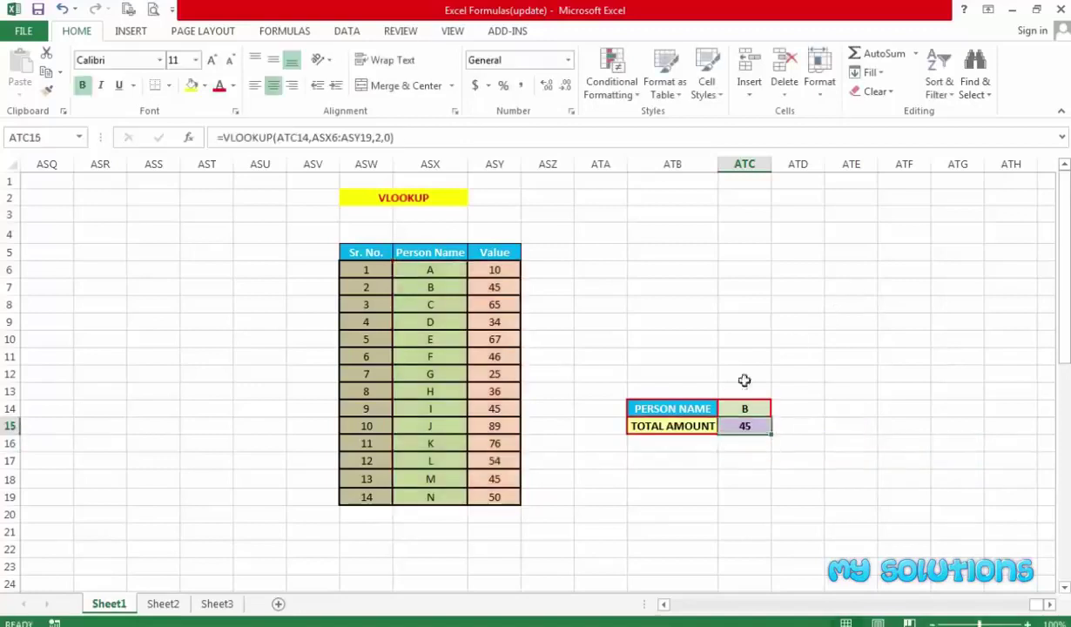
# - Replace person name B with D and confirm Total Amount updates to 34
pyautogui.click(744, 408)
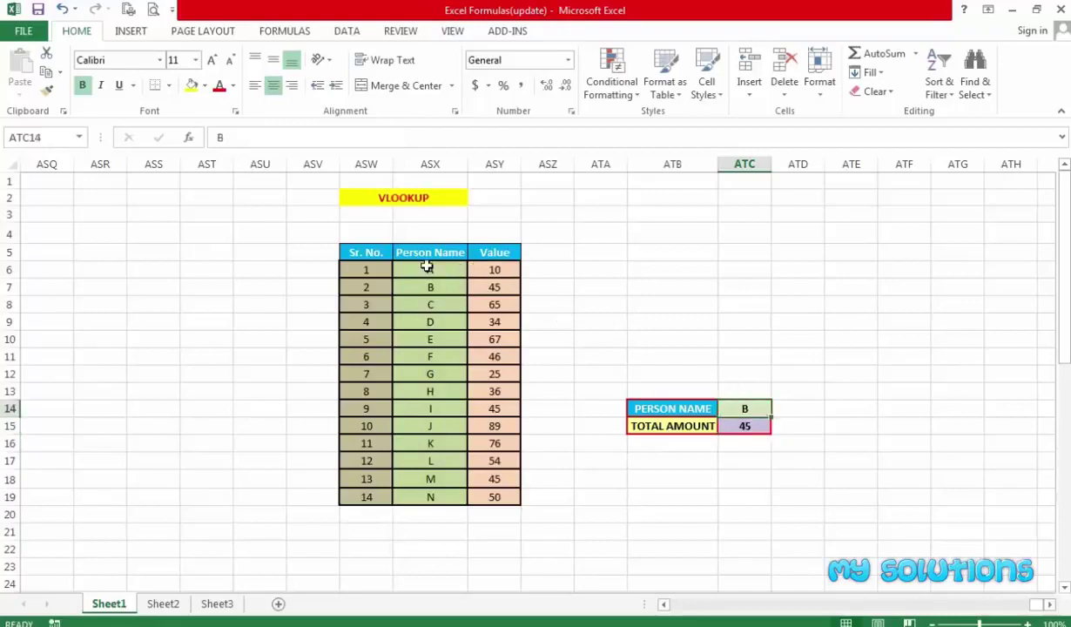
pyautogui.moveTo(427, 267); pyautogui.dragTo(487, 498)
pyautogui.click(744, 459)
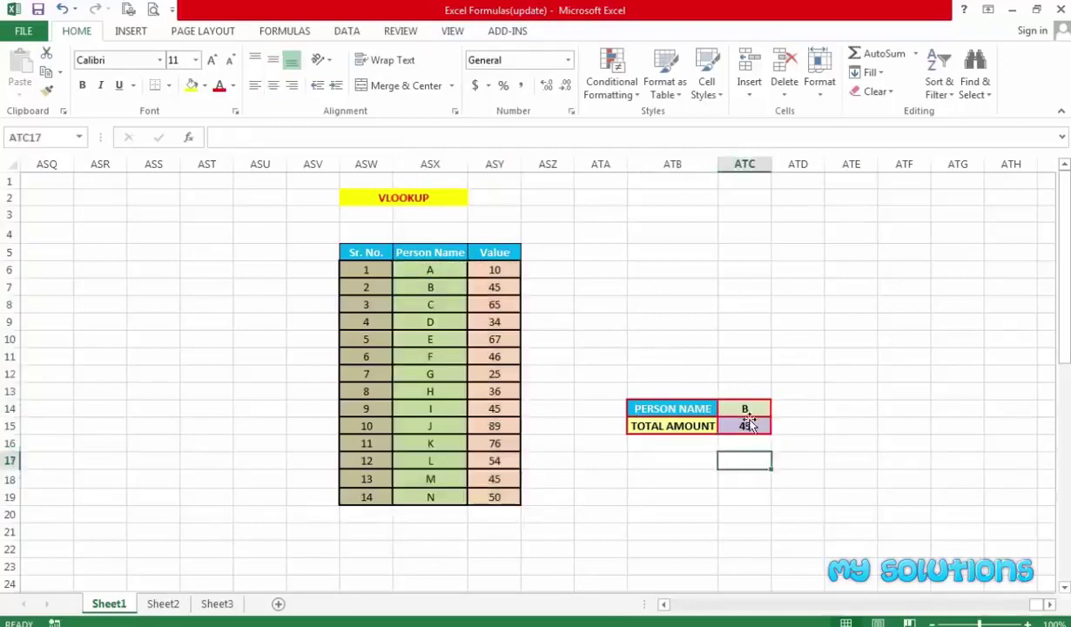
pyautogui.click(748, 408)
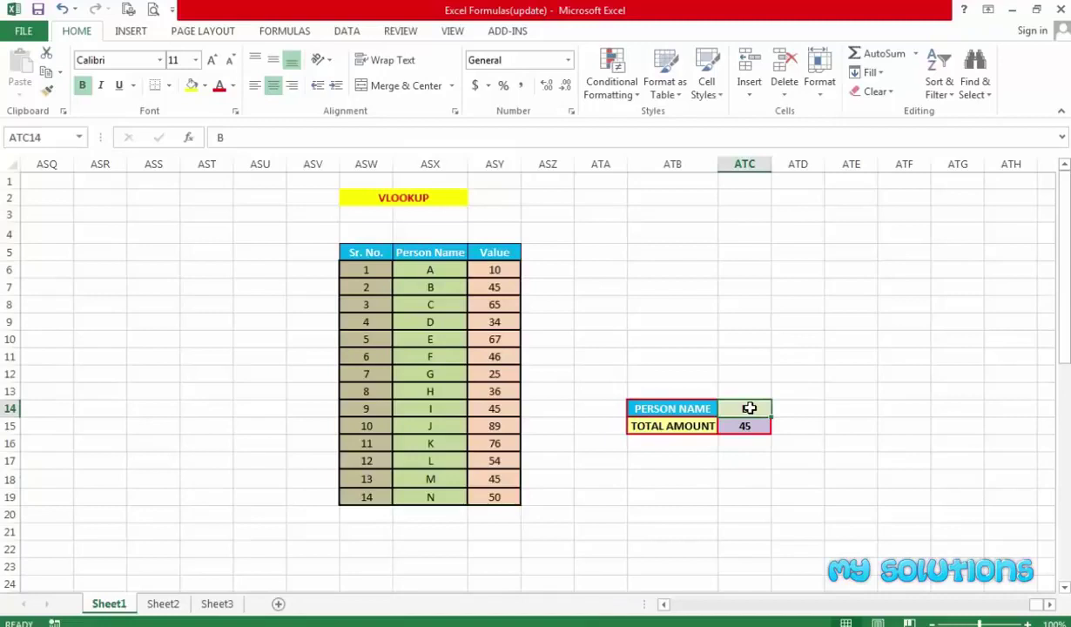
pyautogui.write('D')
pyautogui.press('Return')
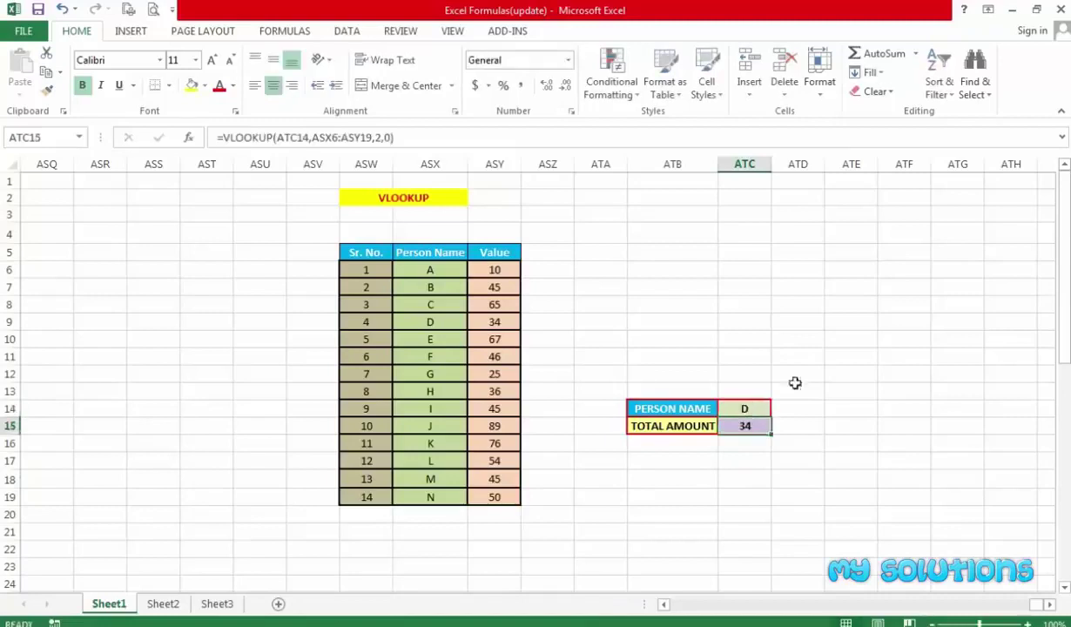
pyautogui.click(792, 352)
pyautogui.click(751, 408)
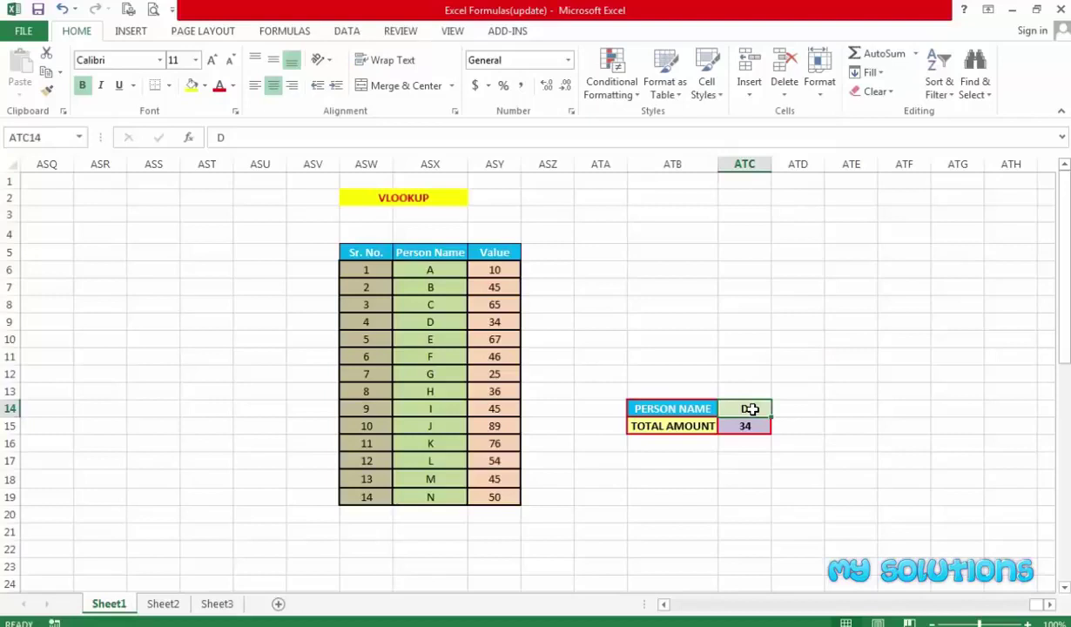
# - Enter Z as the person name, making Total Amount show #N/A
pyautogui.write('Z')
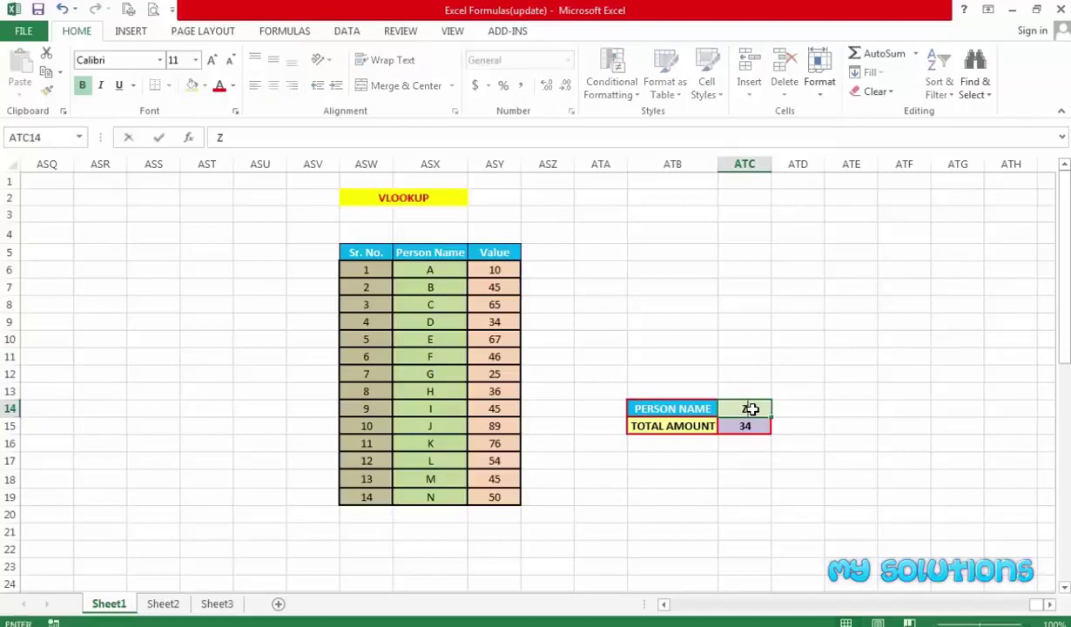
pyautogui.press('Return')
pyautogui.click(793, 372)
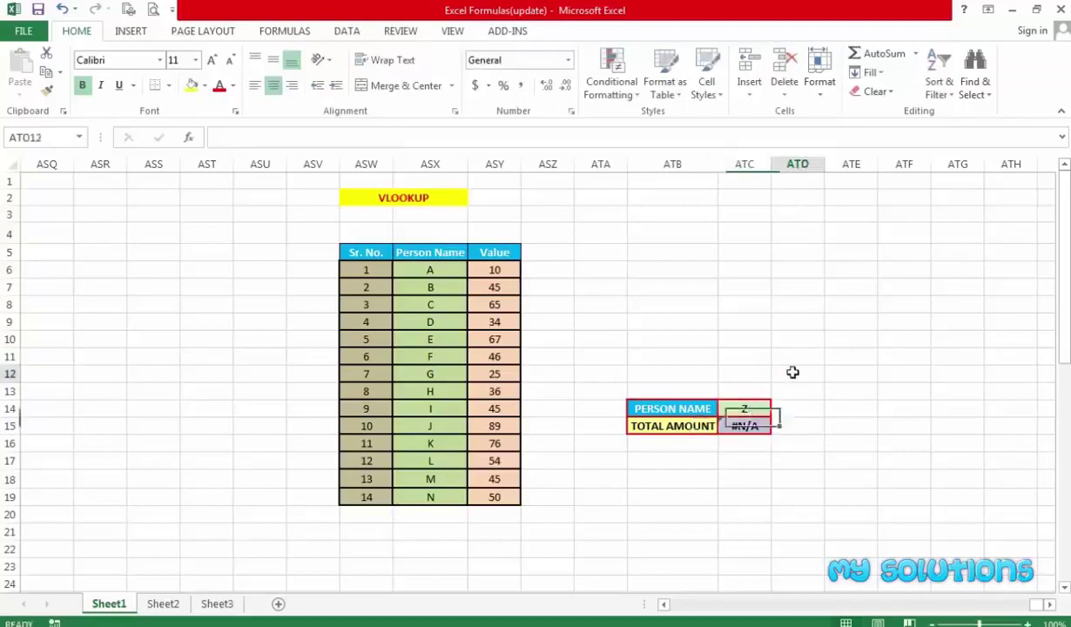
pyautogui.click(746, 426)
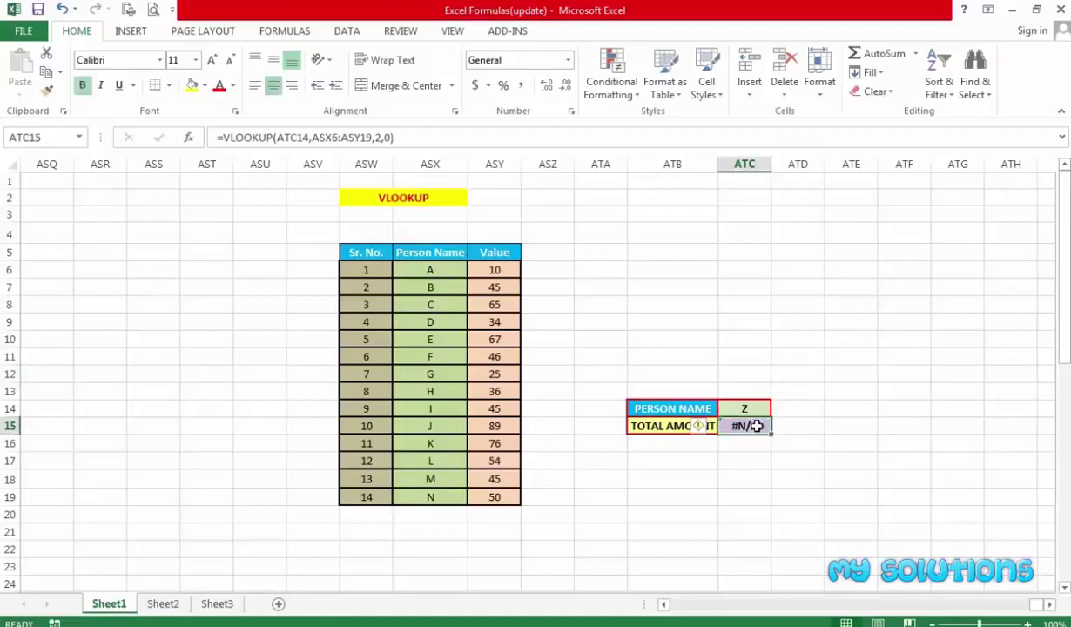
pyautogui.click(746, 517)
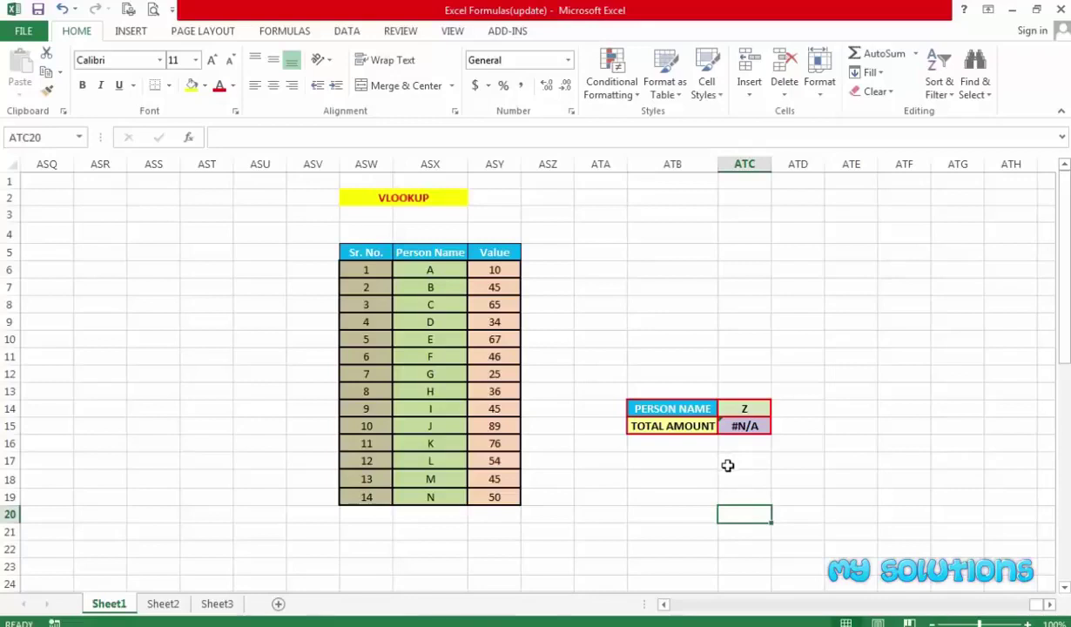
# - Review the table and formula to show Z is not among the listed names
pyautogui.click(430, 493)
pyautogui.click(504, 499)
pyautogui.click(650, 483)
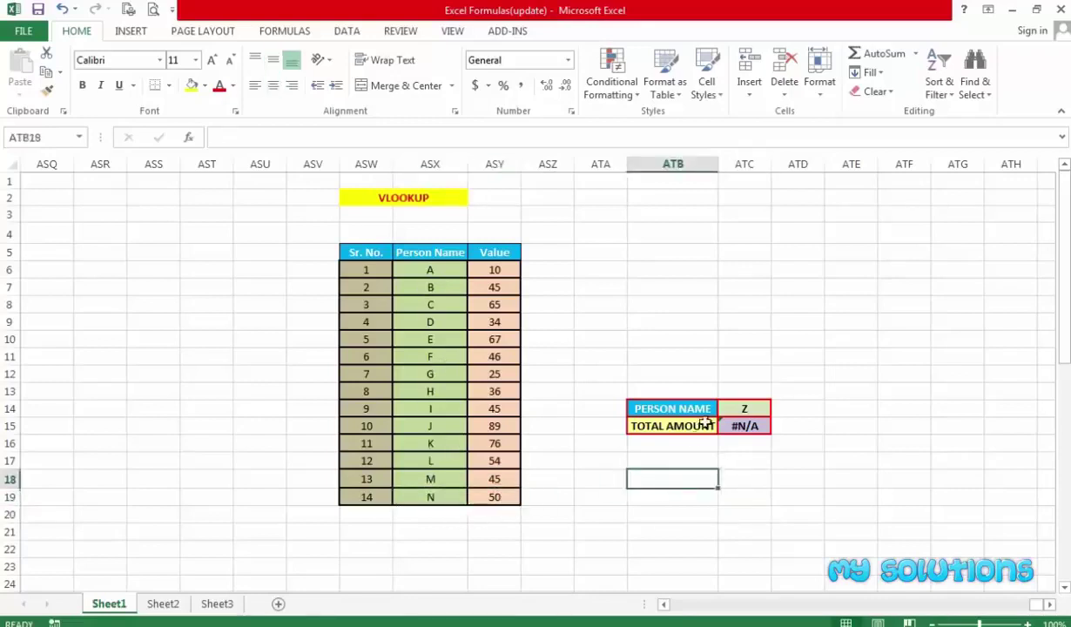
pyautogui.click(746, 430)
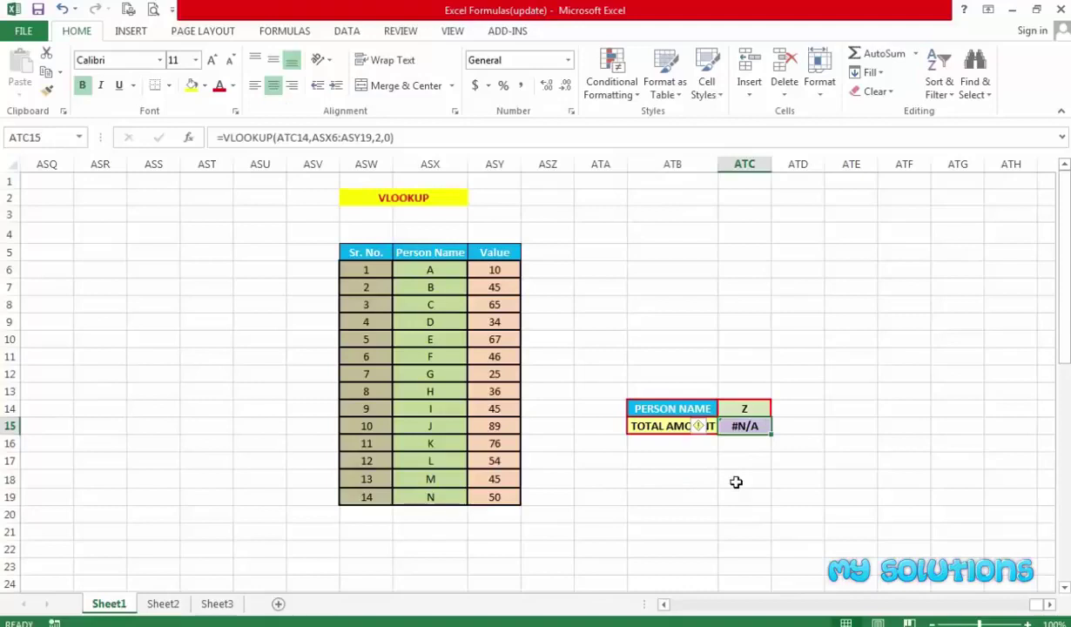
pyautogui.click(737, 473)
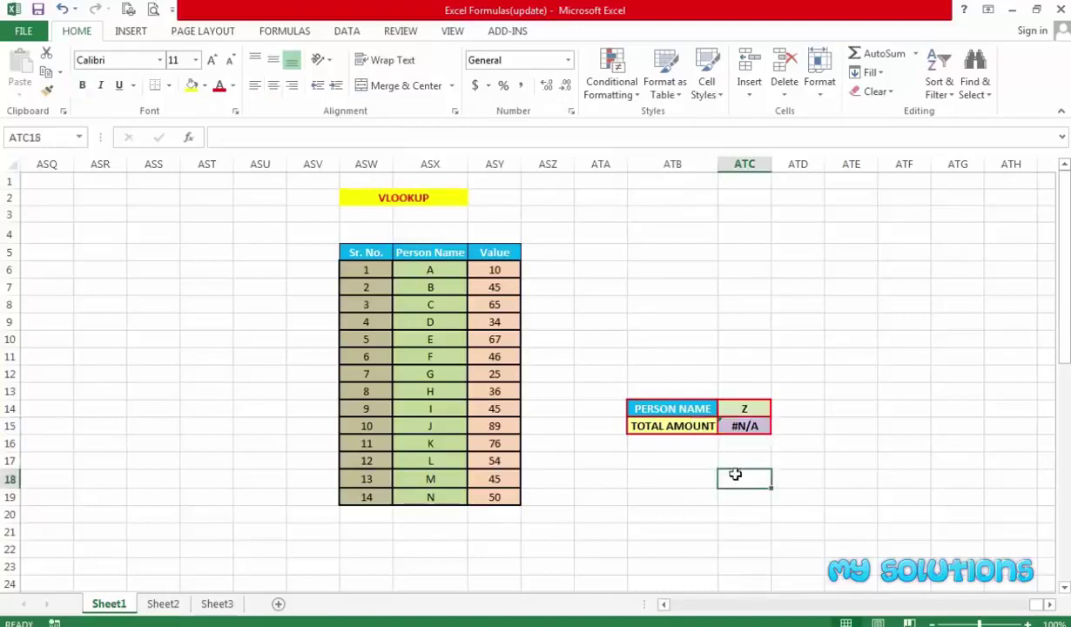
pyautogui.click(744, 411)
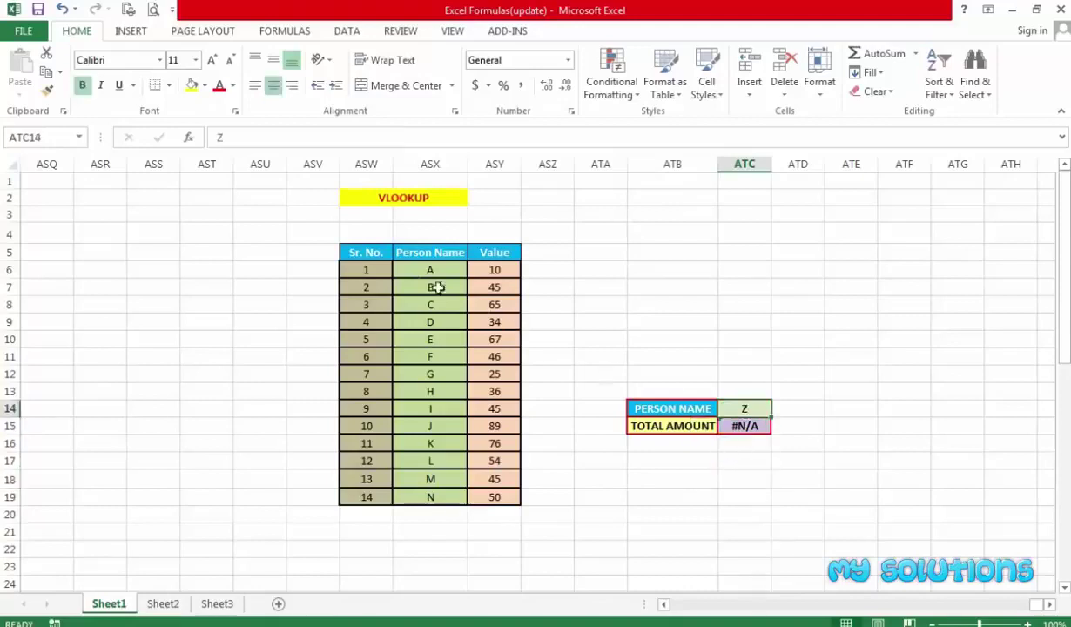
pyautogui.moveTo(416, 271); pyautogui.dragTo(494, 481)
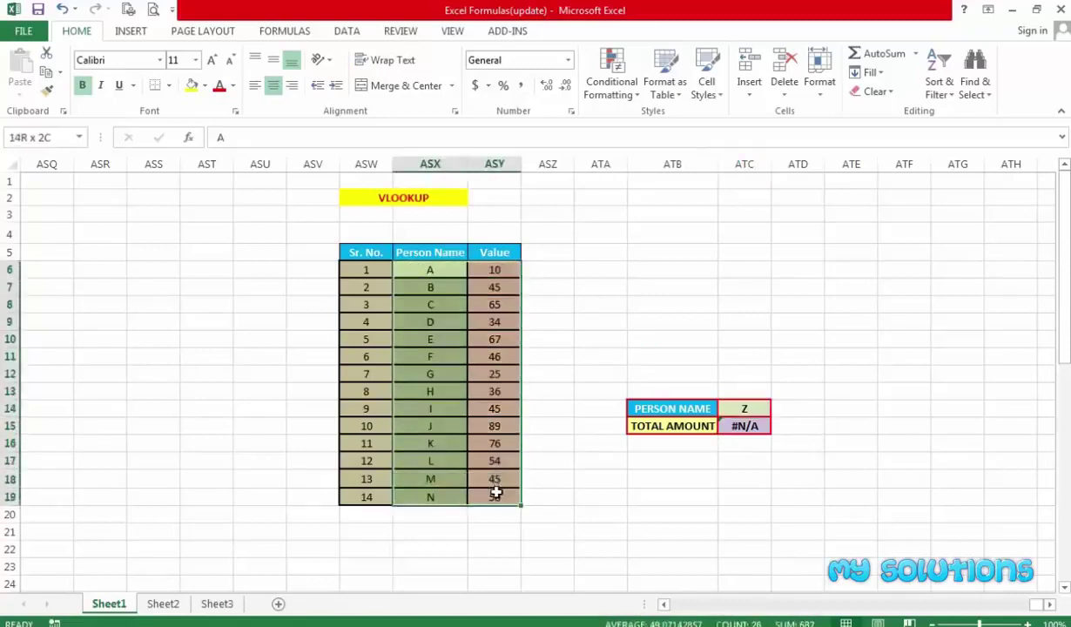
pyautogui.click(652, 481)
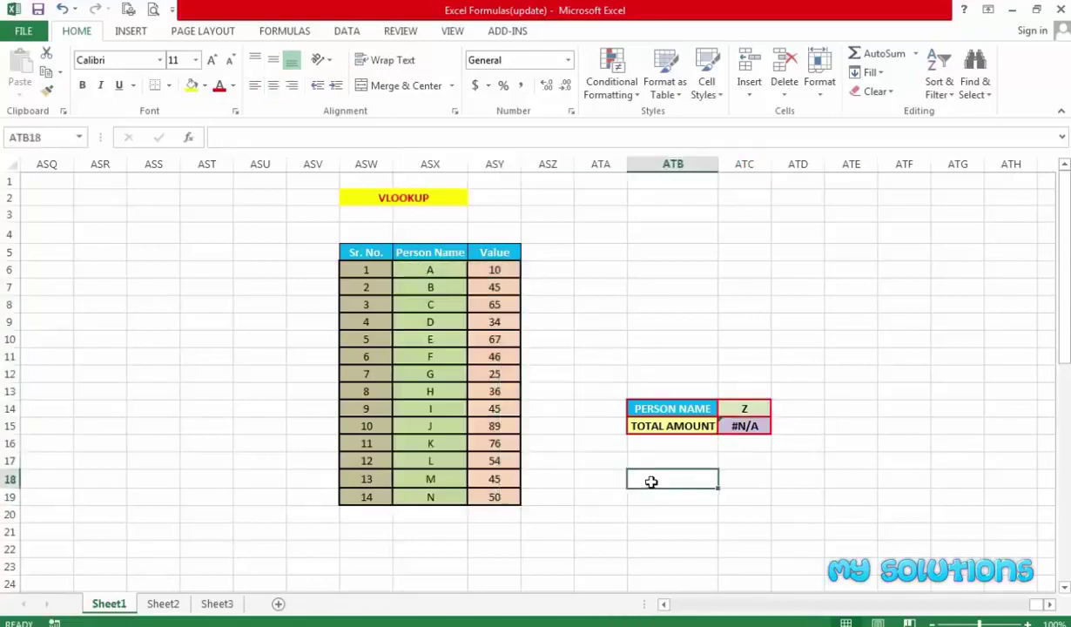